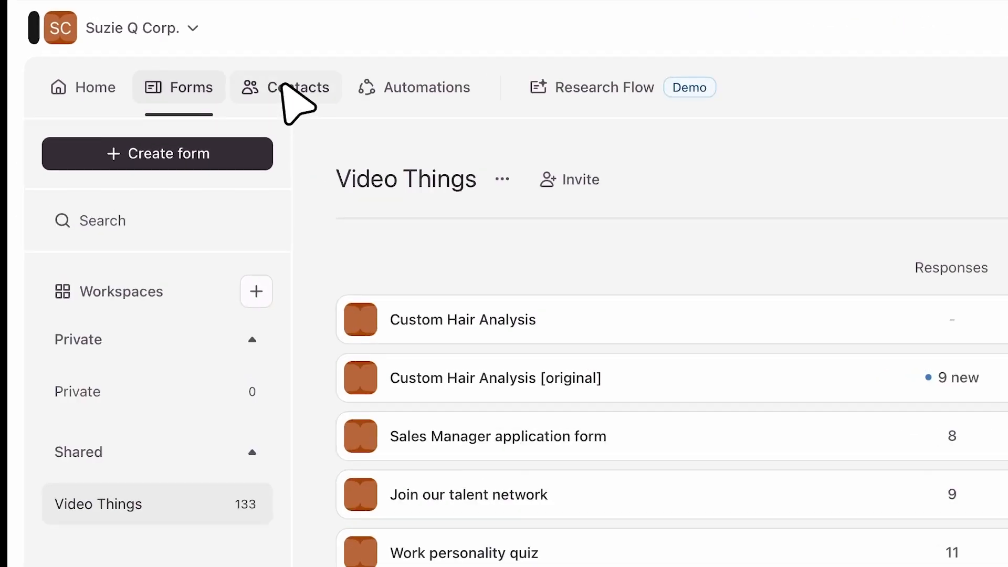
Open the Custom Hair Analysis form from the Video Things workspace's forms list.
click(185, 57)
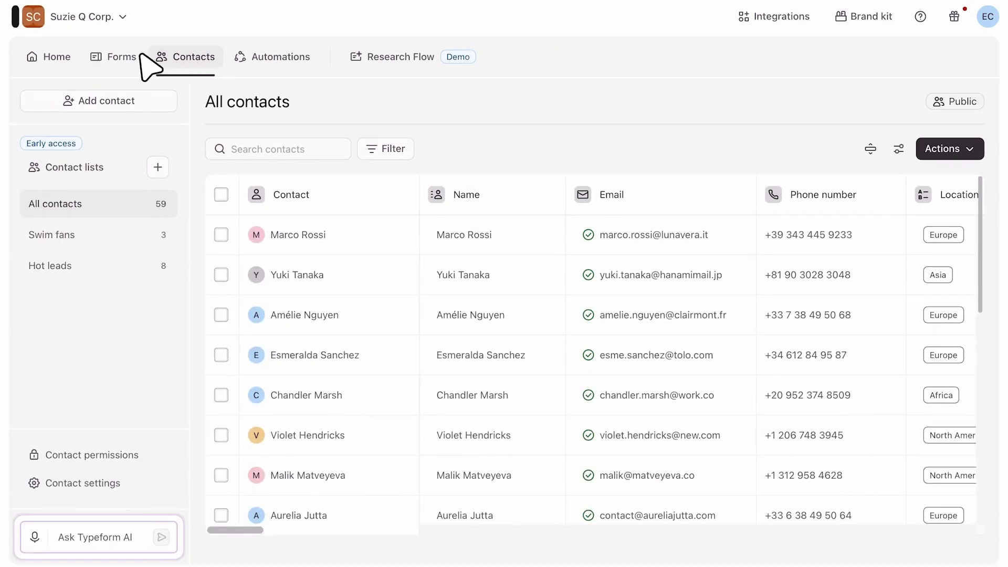
click(117, 55)
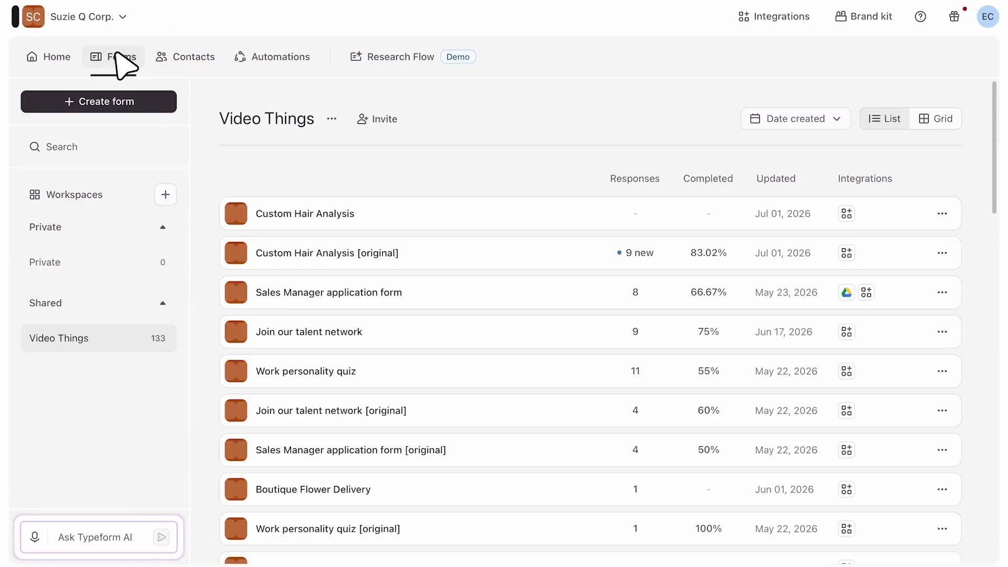
click(452, 216)
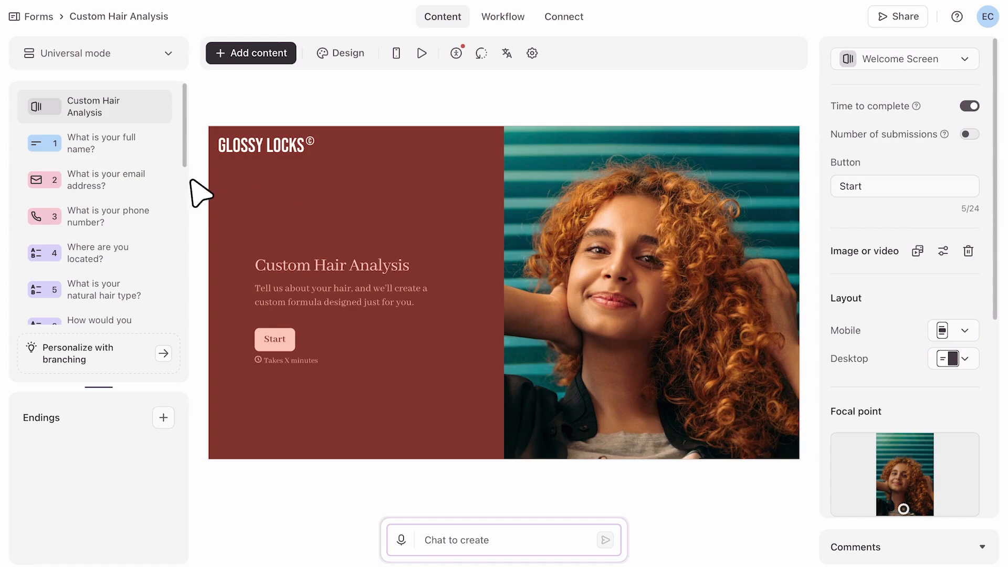
Turn on Map to contacts for the email question, review the phone mapping, and save the mappings.
click(124, 177)
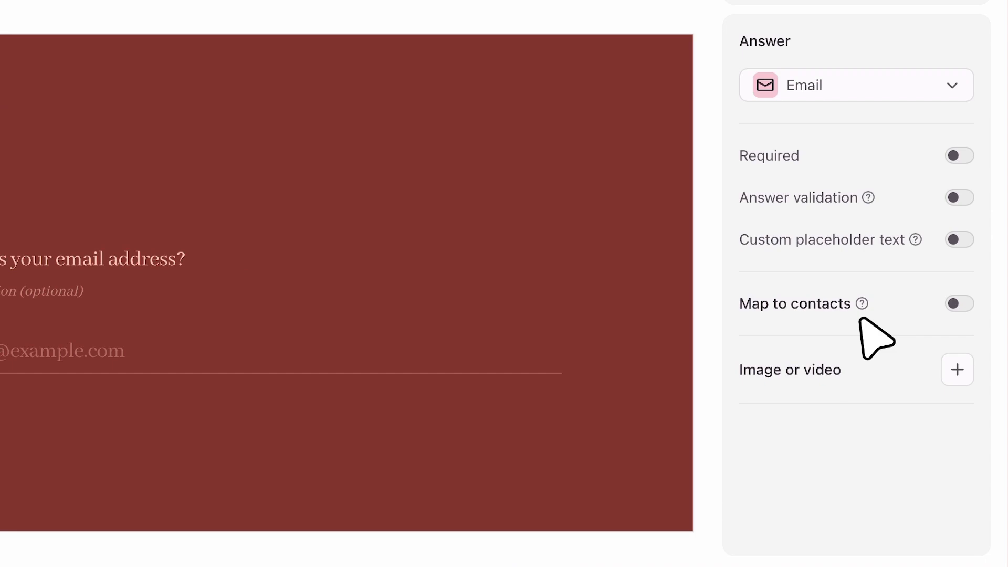
click(951, 299)
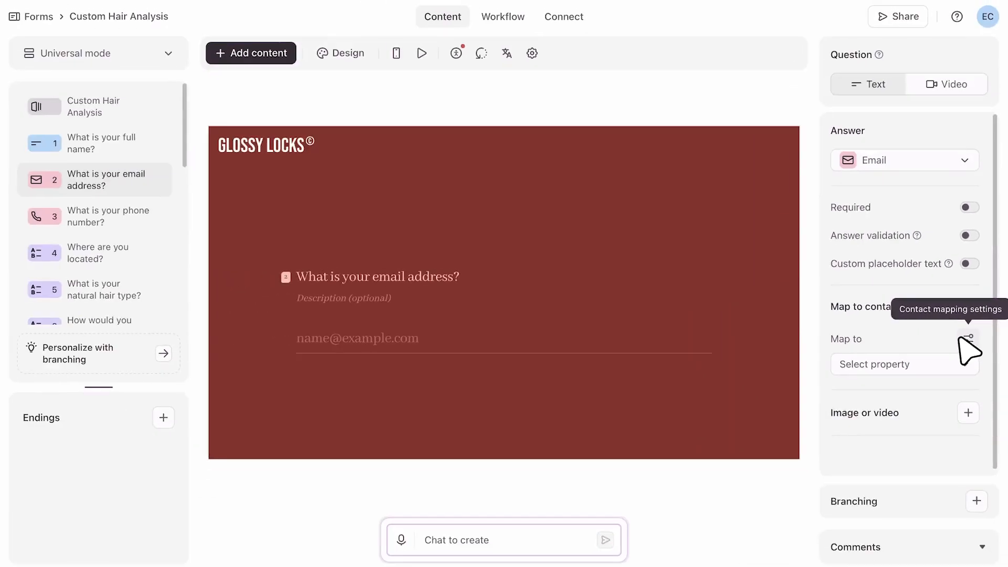
click(945, 350)
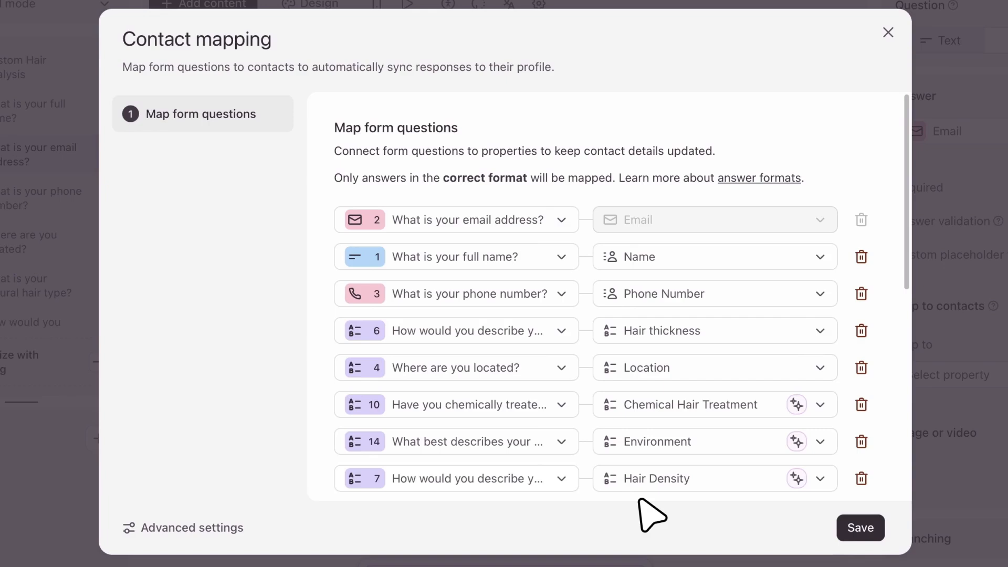
click(816, 286)
scroll(806, 252, down, 1)
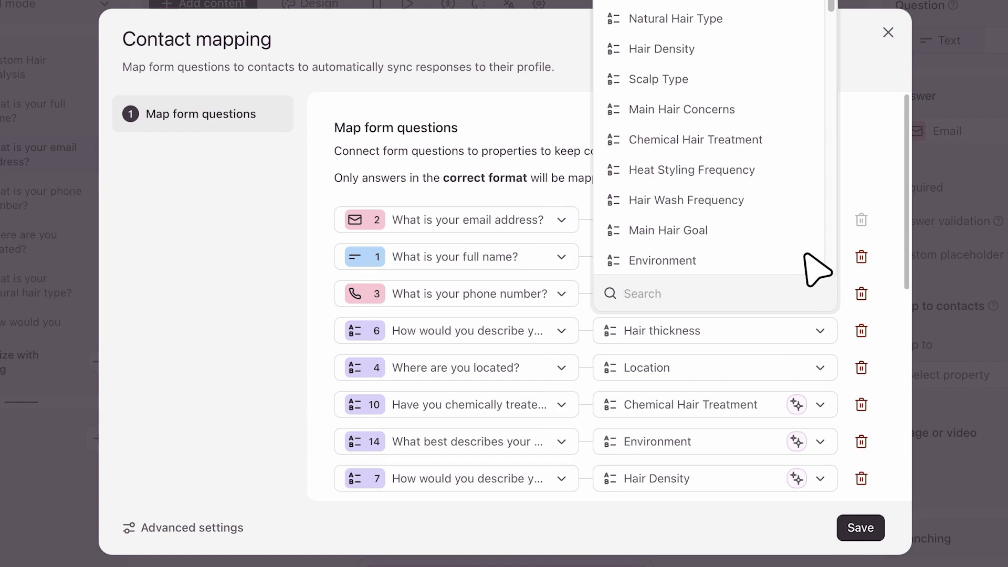
click(601, 511)
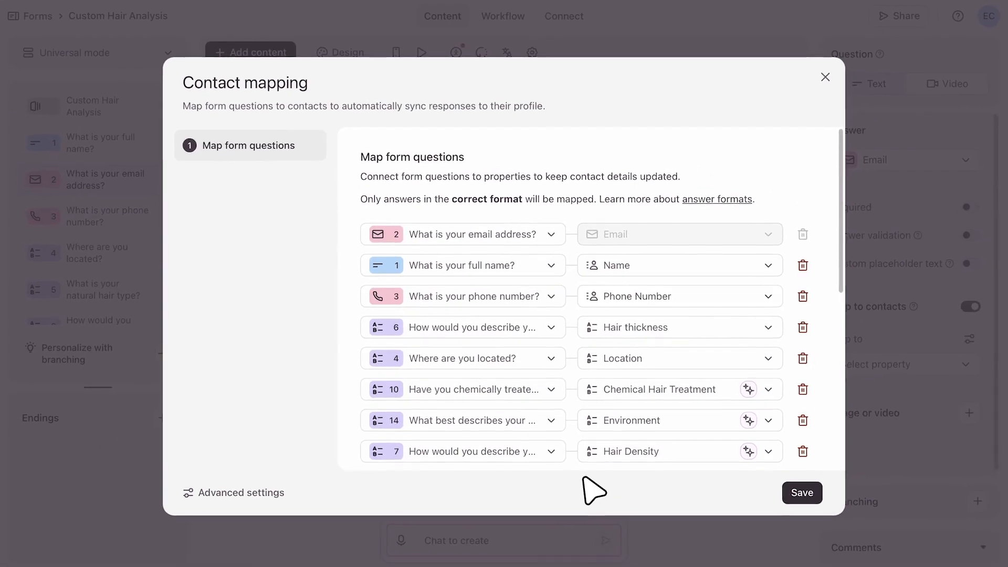
click(783, 492)
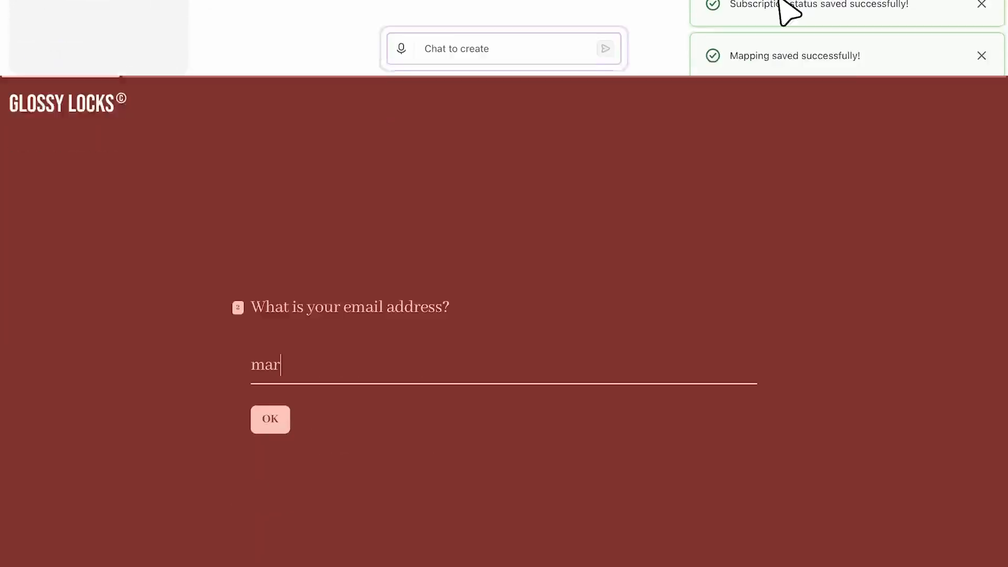
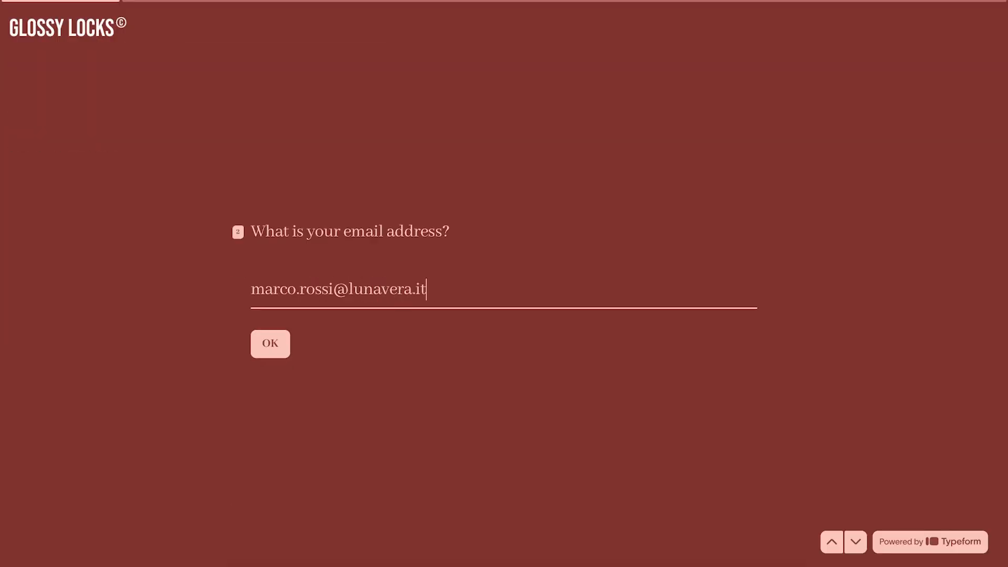
Submit a test response with a contact's email address and D Referral as the source.
key(Return)
key(d)
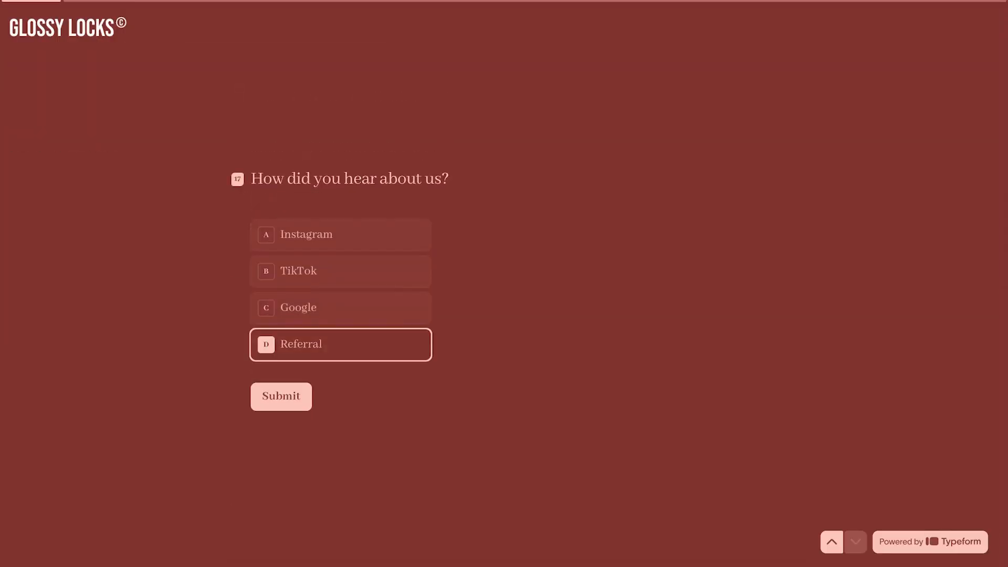
click(255, 397)
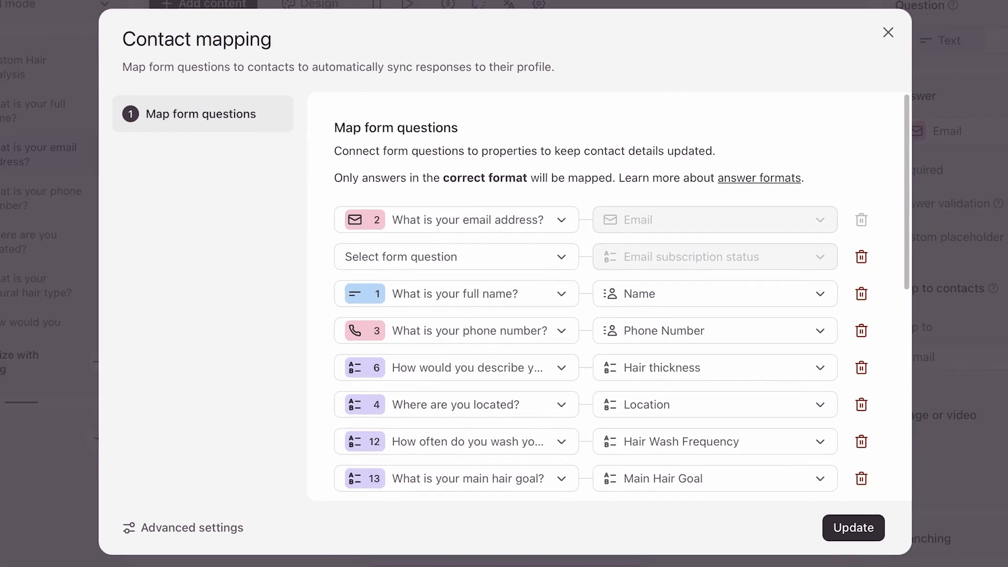
Switch off Apply to all responses in advanced mapping settings, then return to the forms list.
click(191, 522)
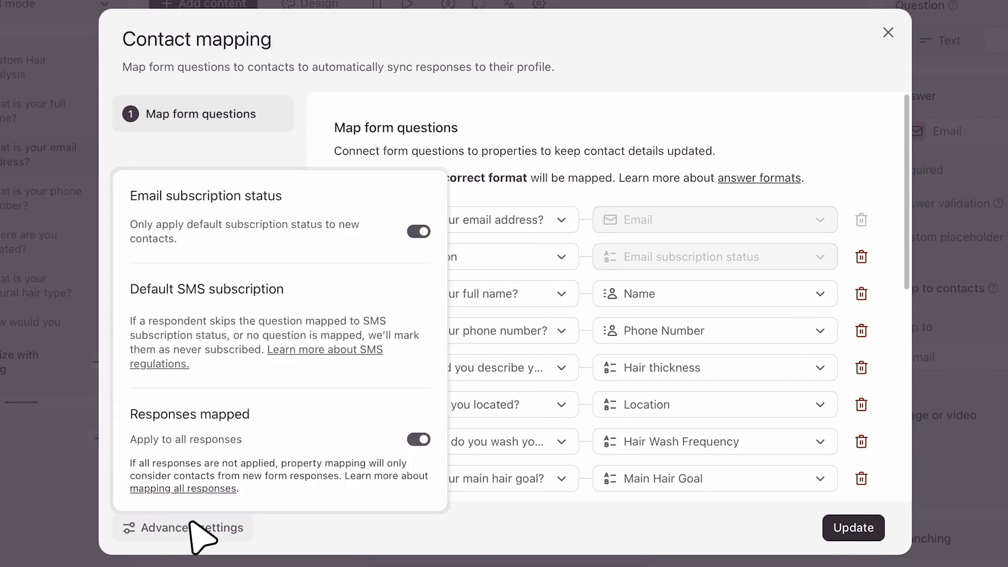
click(416, 436)
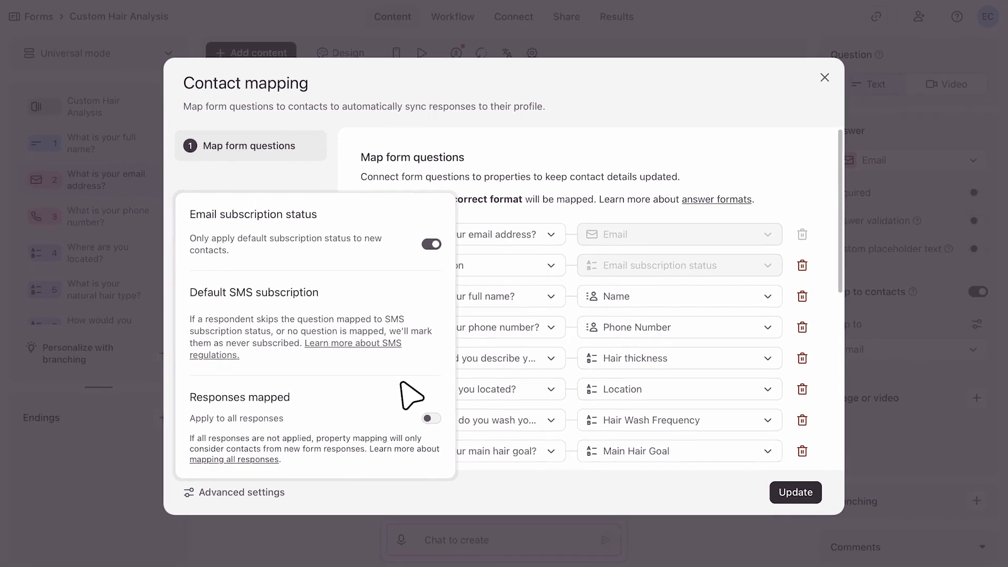
click(125, 46)
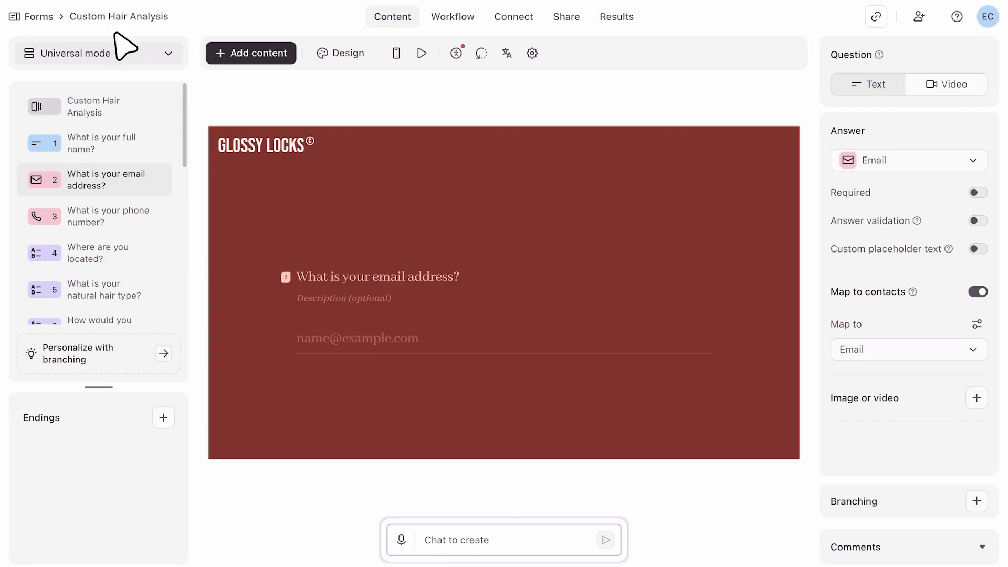
click(41, 17)
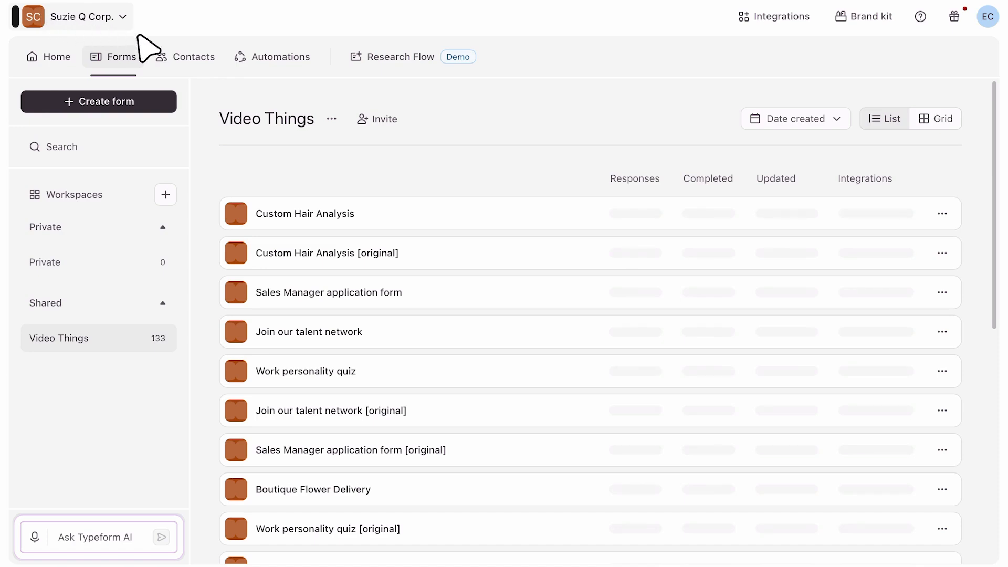
On the Contacts page, choose Add contact > Add in bulk to import from a CSV.
click(175, 56)
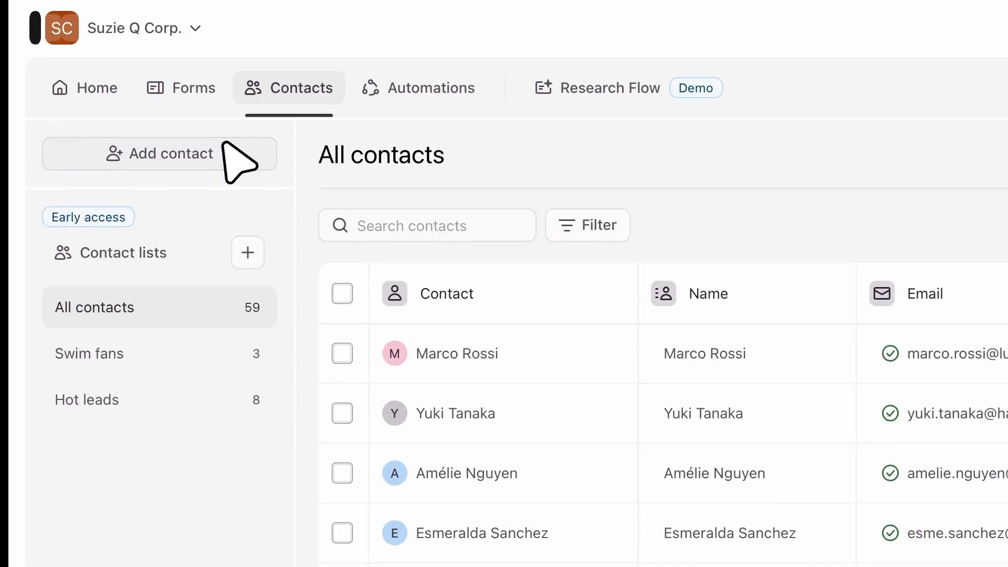
click(223, 144)
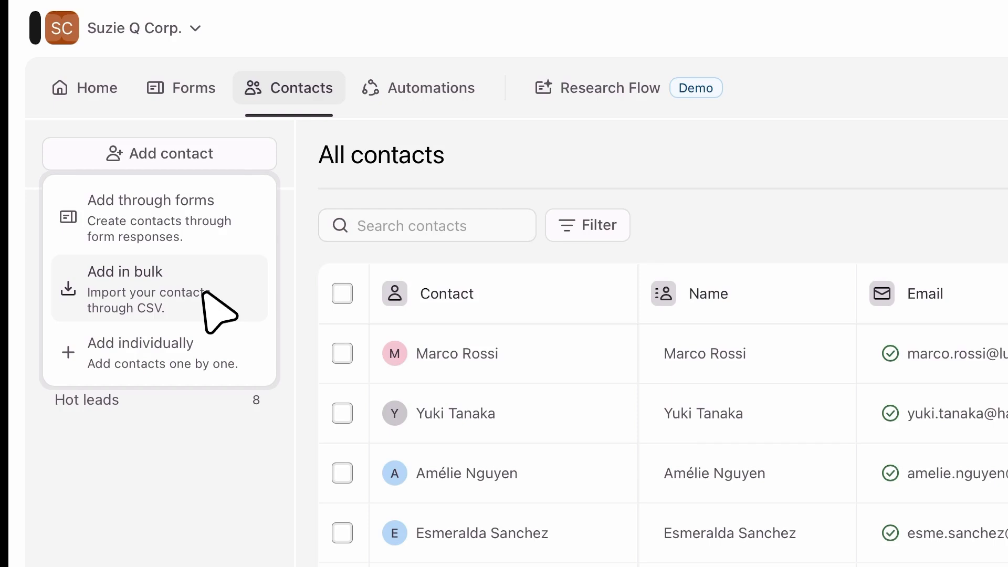
click(207, 291)
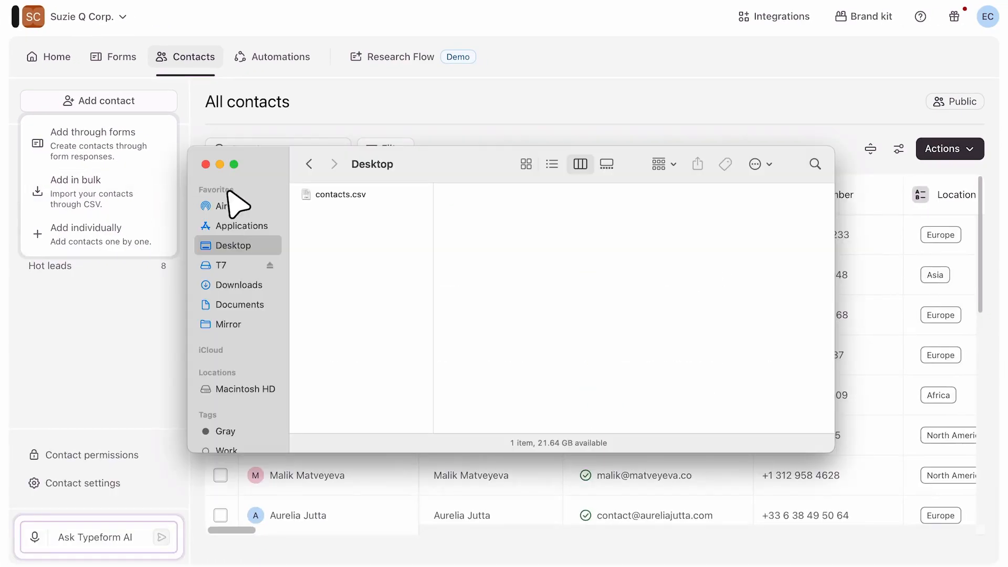
Preview contacts.csv in Quick Look to compare its Name, Email, Phone number and Location columns.
click(310, 196)
key(space)
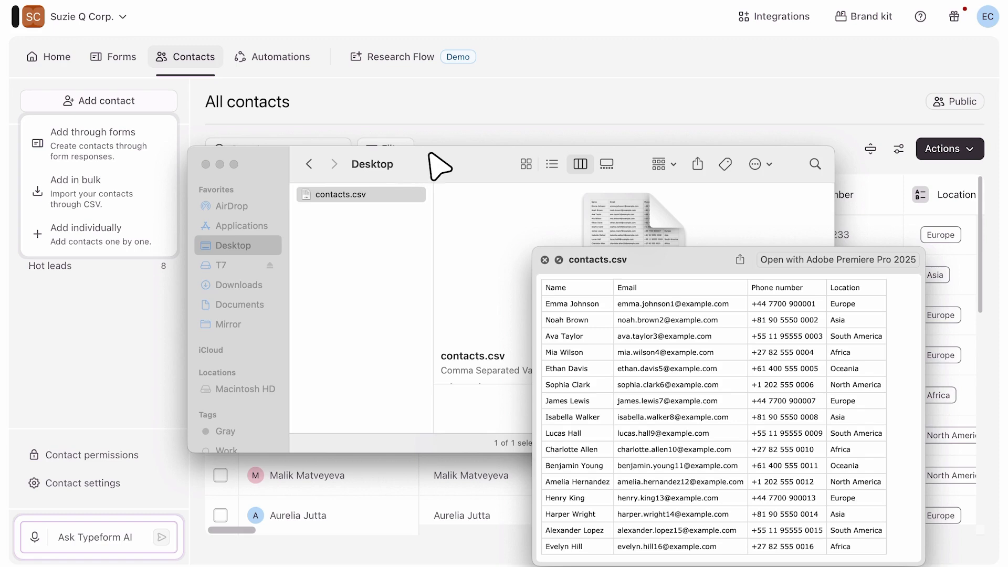
drag(440, 166, 208, 428)
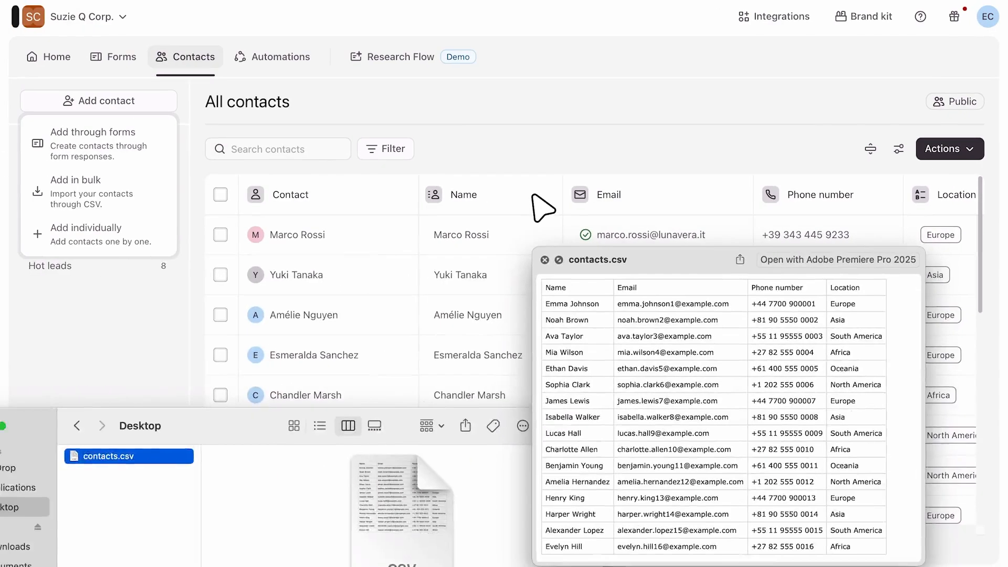
click(294, 196)
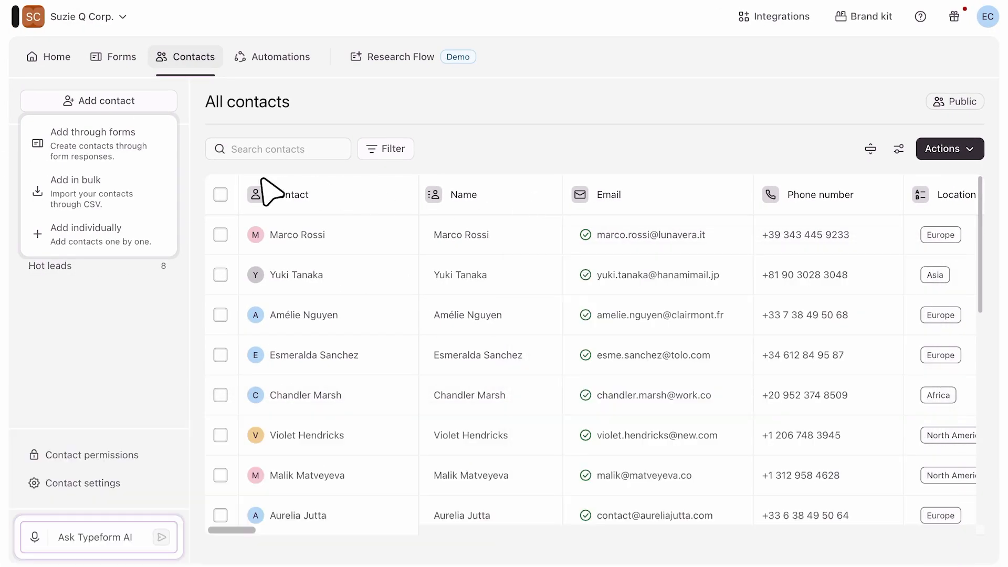
Upload contacts.csv through Add in bulk and import its contacts into All contacts.
click(118, 192)
click(398, 348)
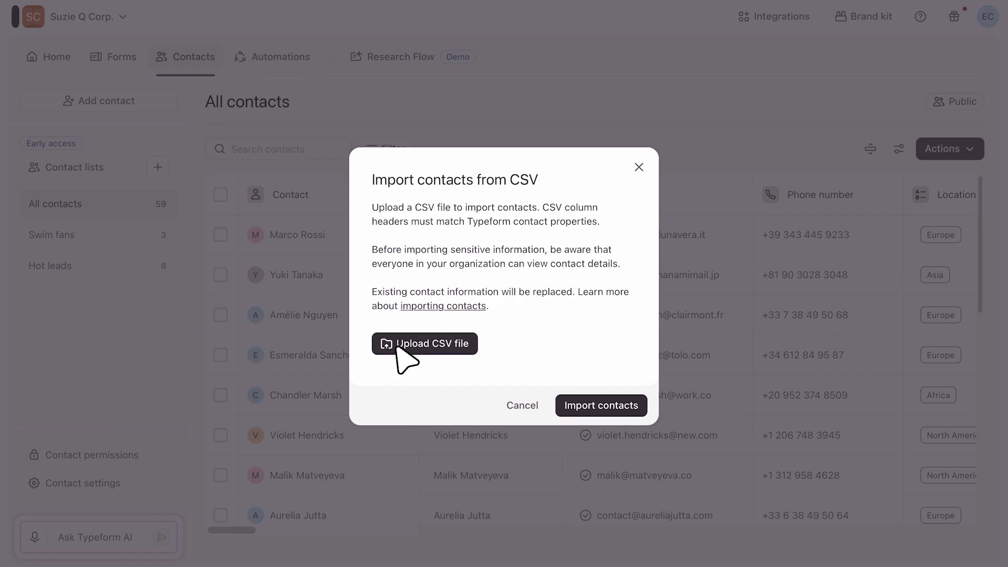
double_click(444, 196)
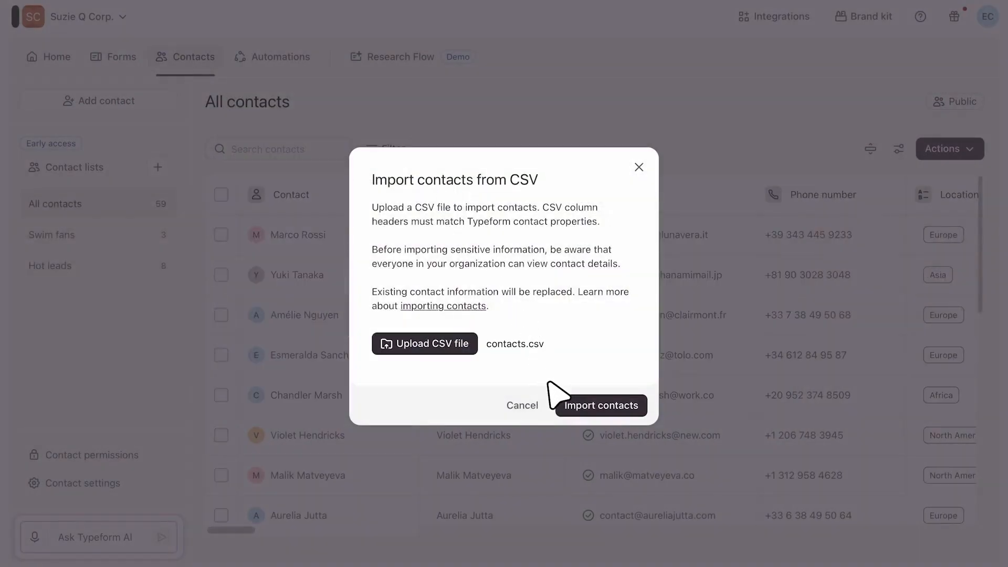
click(555, 402)
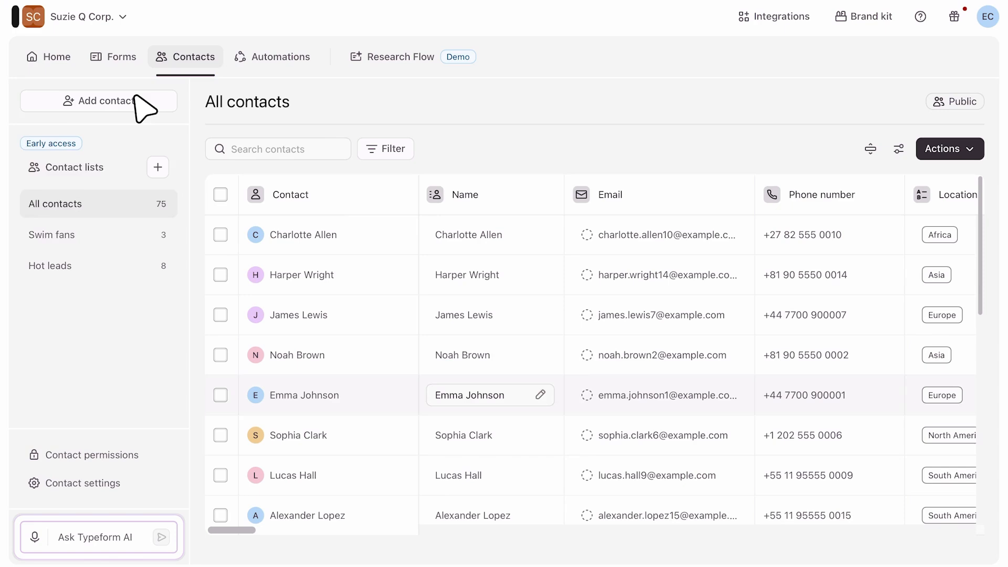
click(142, 102)
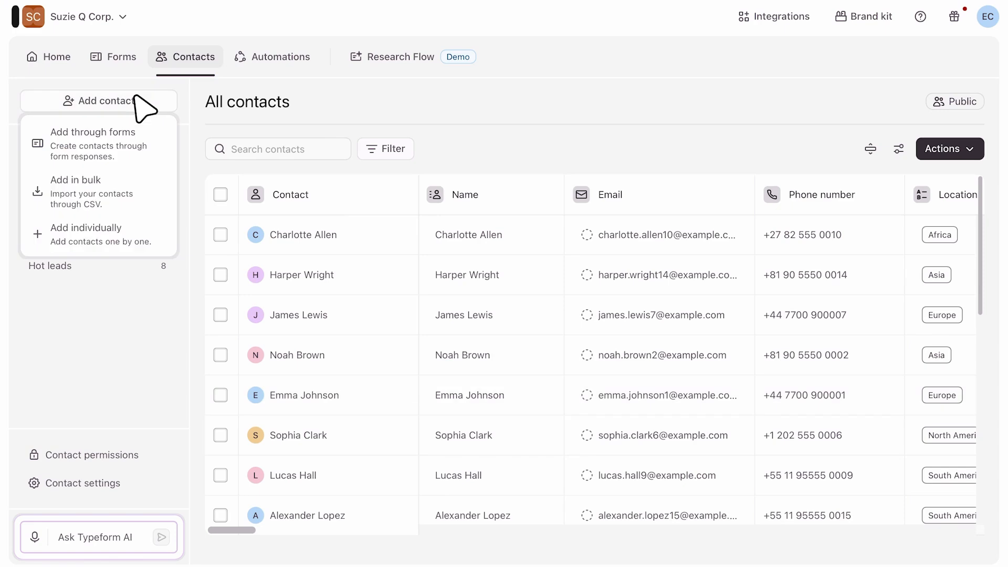
Add an individual contact with their email, Never subscribed status and an eco-friendly dry shampoo note.
click(46, 235)
click(801, 190)
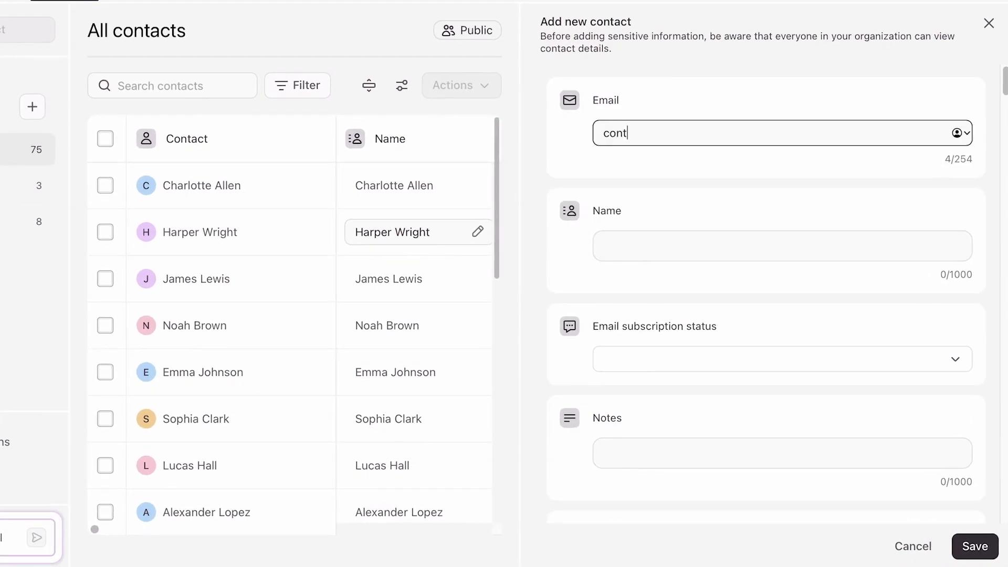
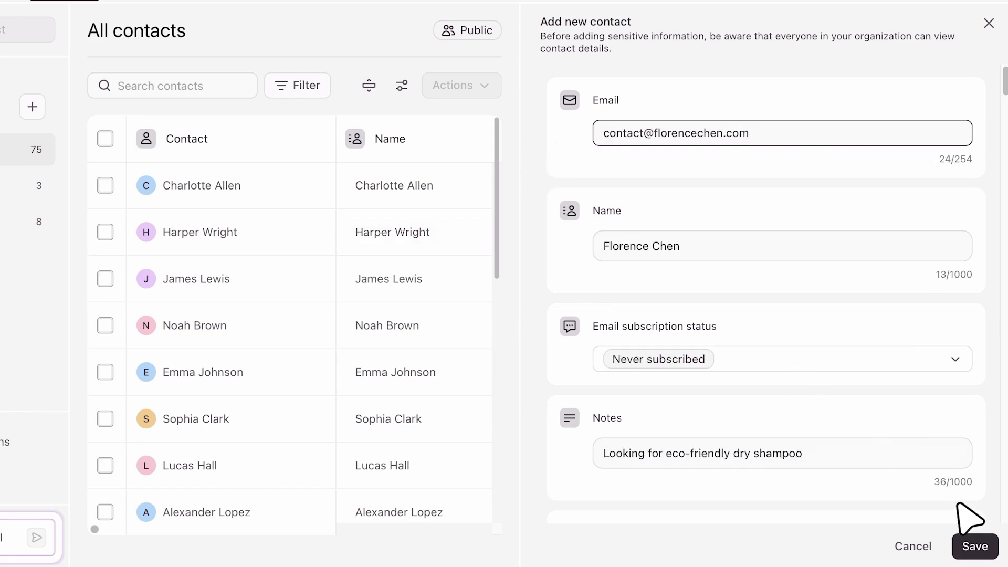
click(973, 546)
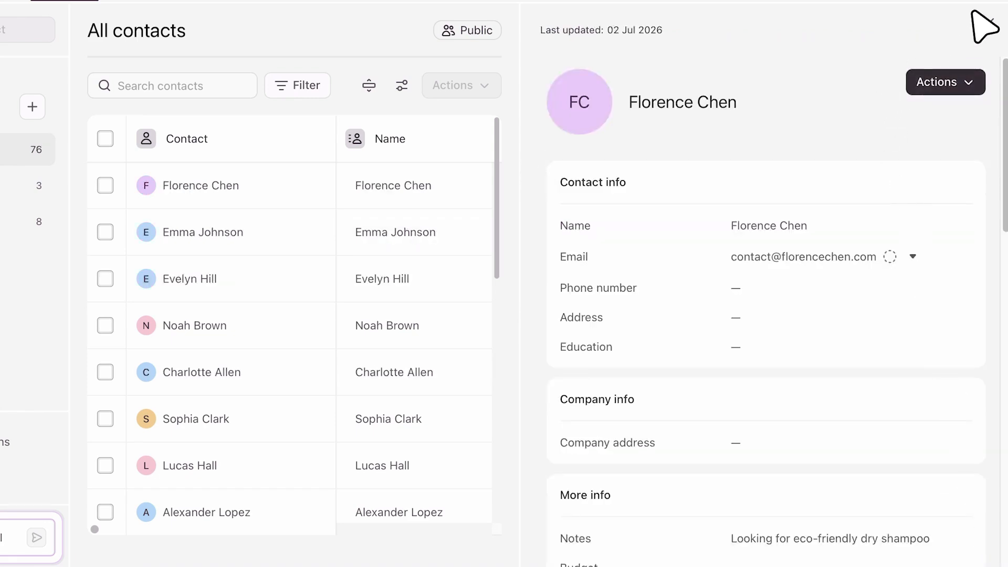
Close the new contact's detail panel to see the full 76-contact table with Hair thickness.
click(989, 23)
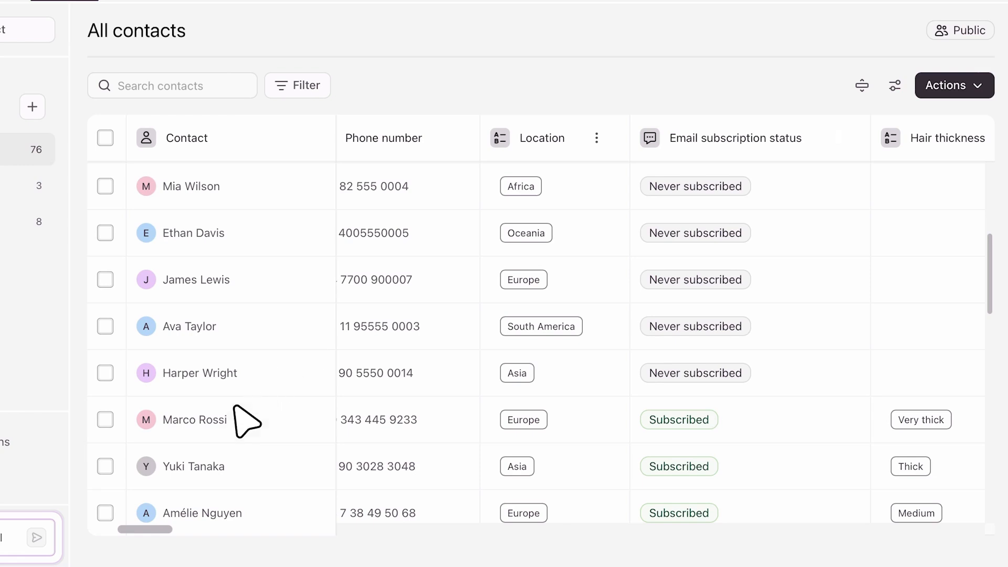
mouse_move(234, 406)
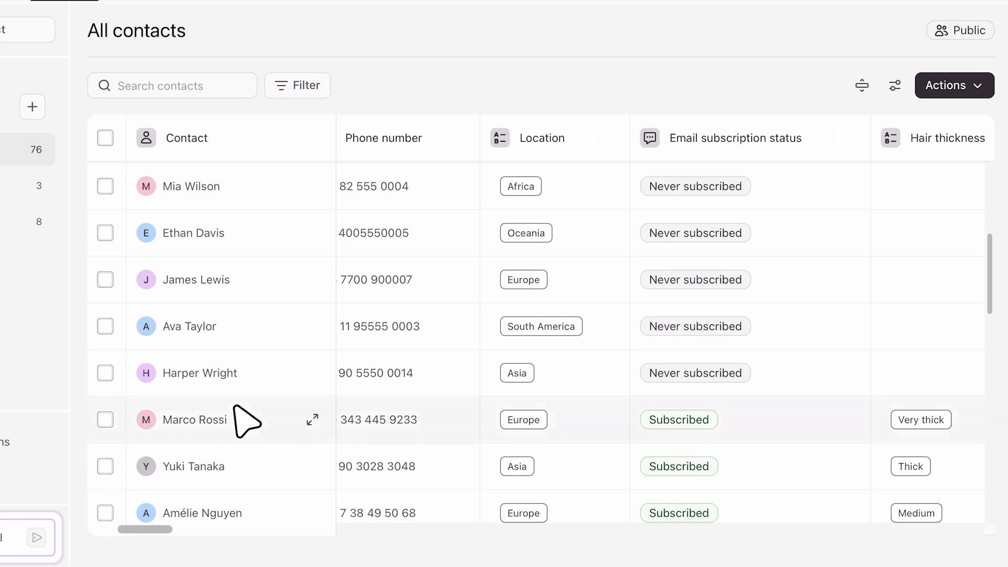
click(313, 420)
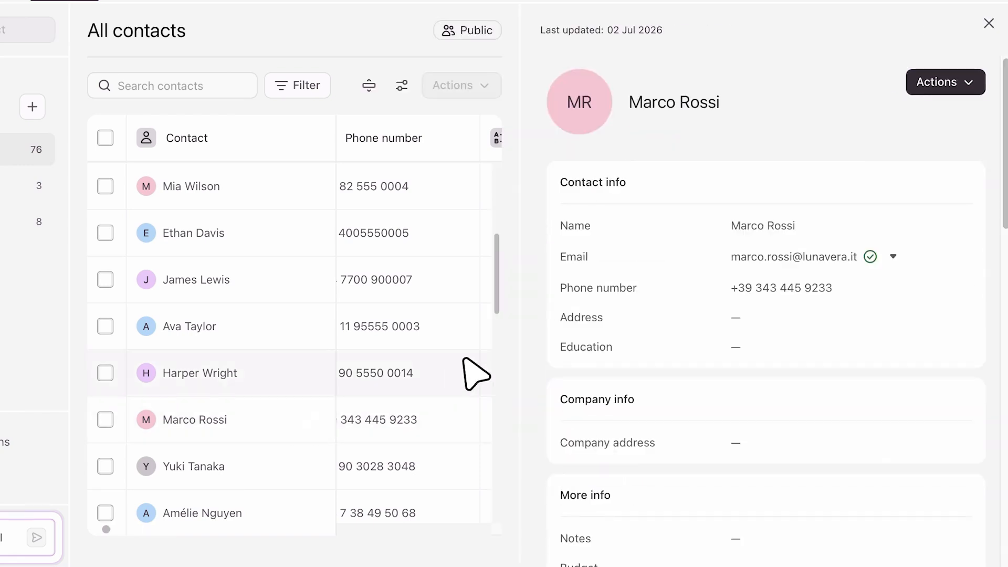
scroll(519, 346, down, 10)
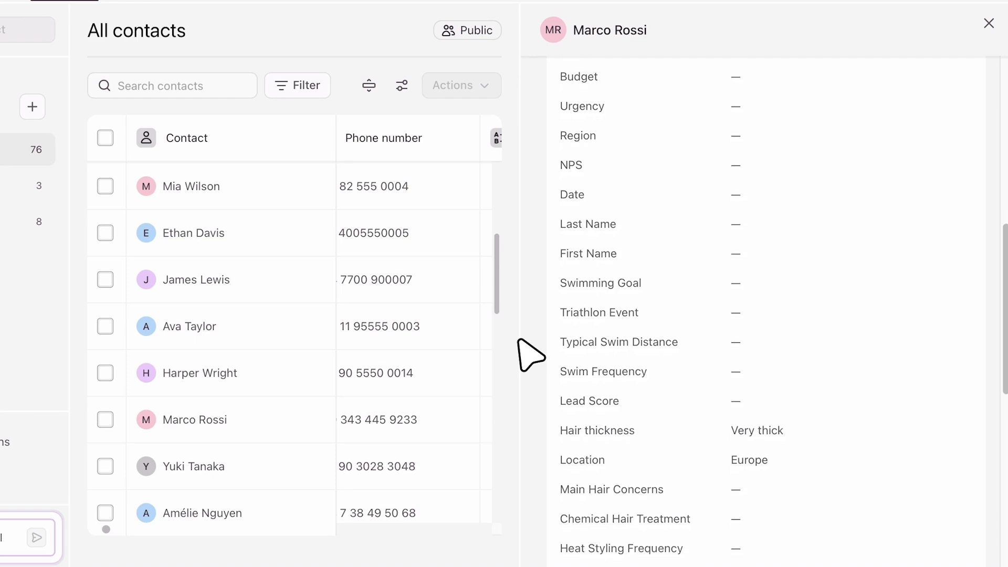
scroll(528, 355, down, 10)
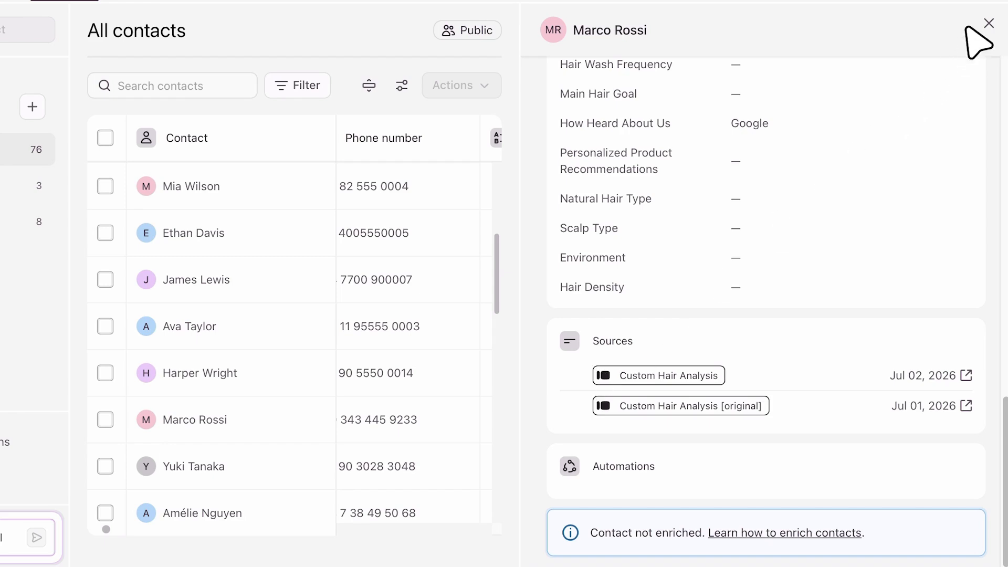
click(987, 22)
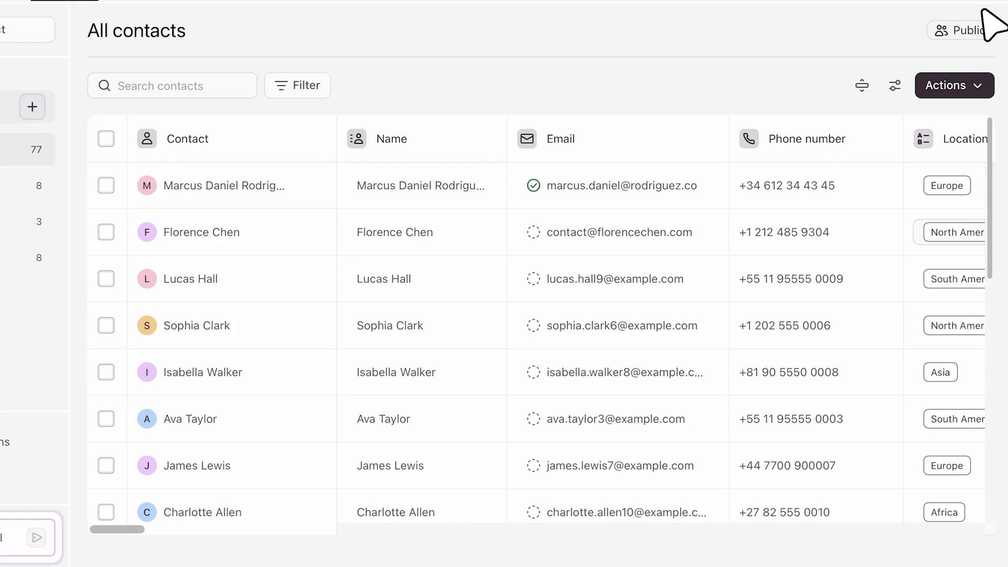
Rearrange the contacts table so Location is first and Phone number is hidden, then save.
click(895, 85)
drag(560, 83, 1, 99)
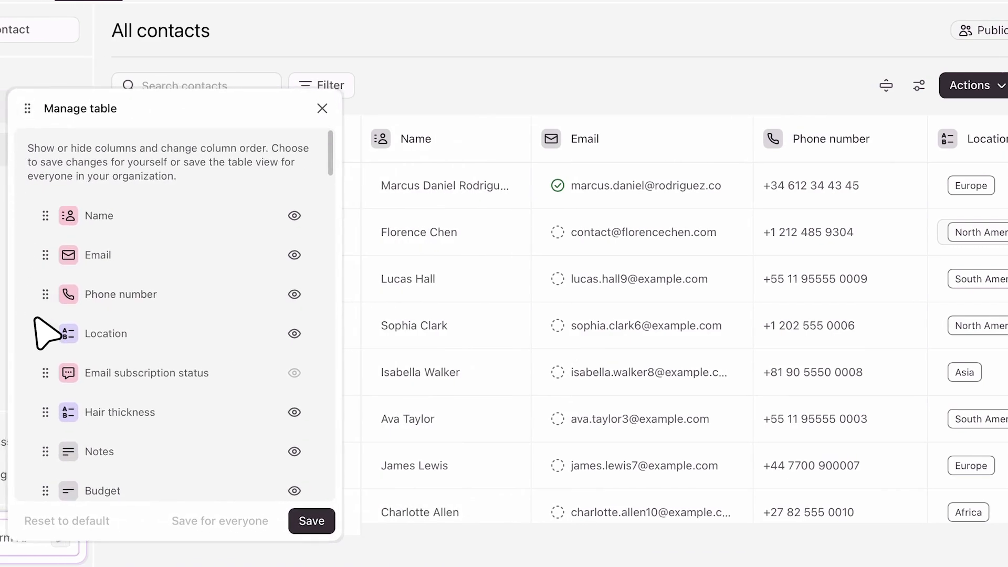
drag(44, 332, 46, 207)
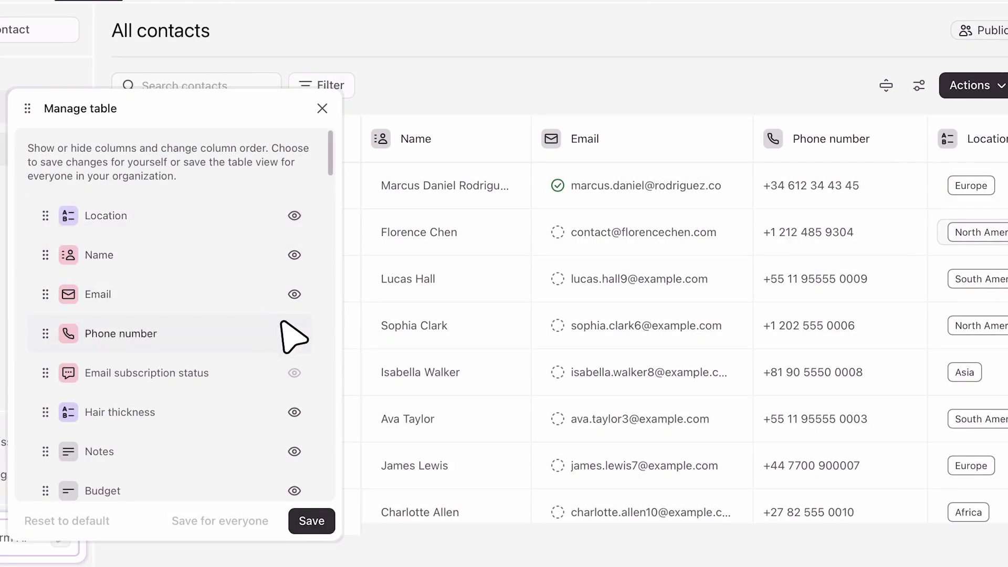
click(293, 333)
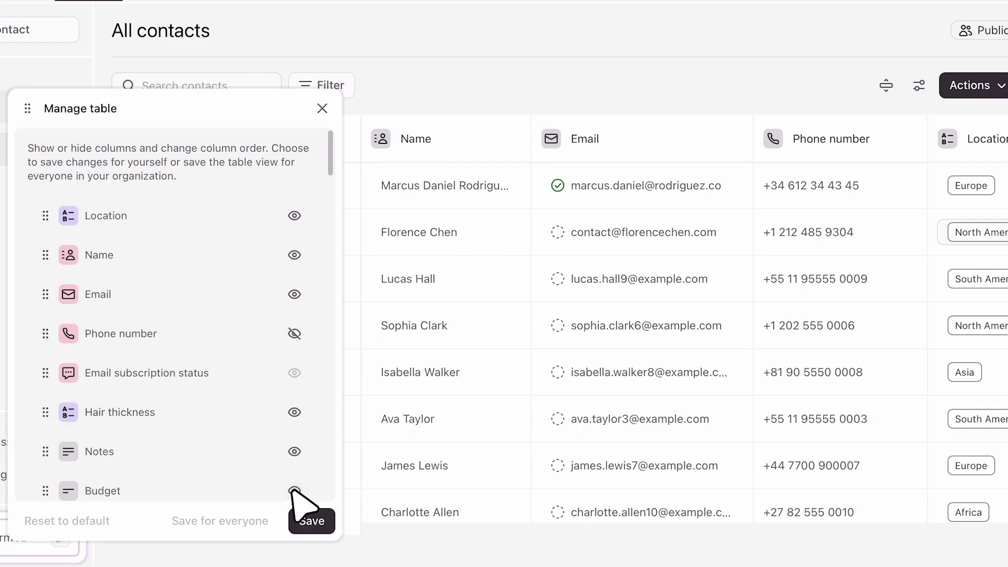
click(296, 519)
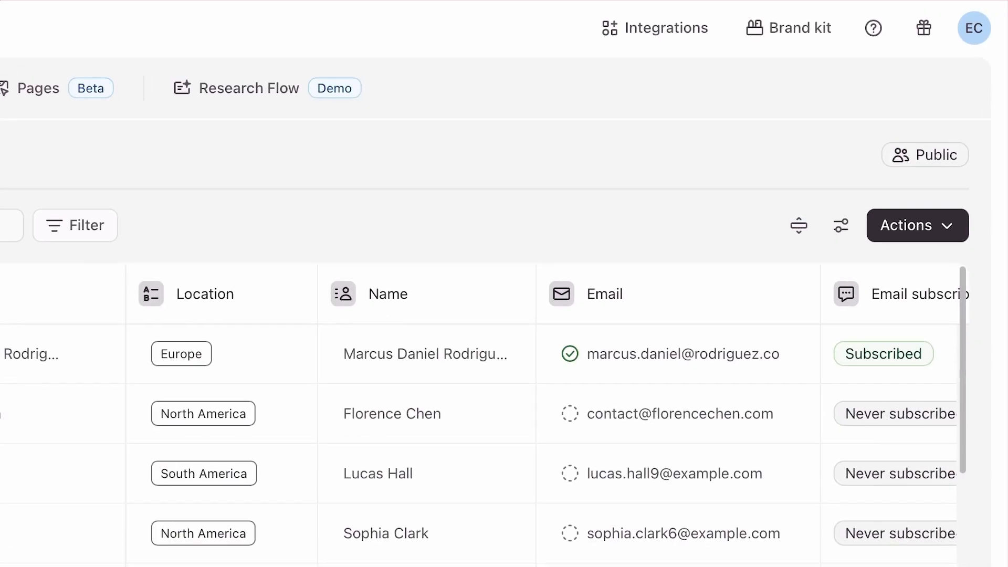
click(945, 231)
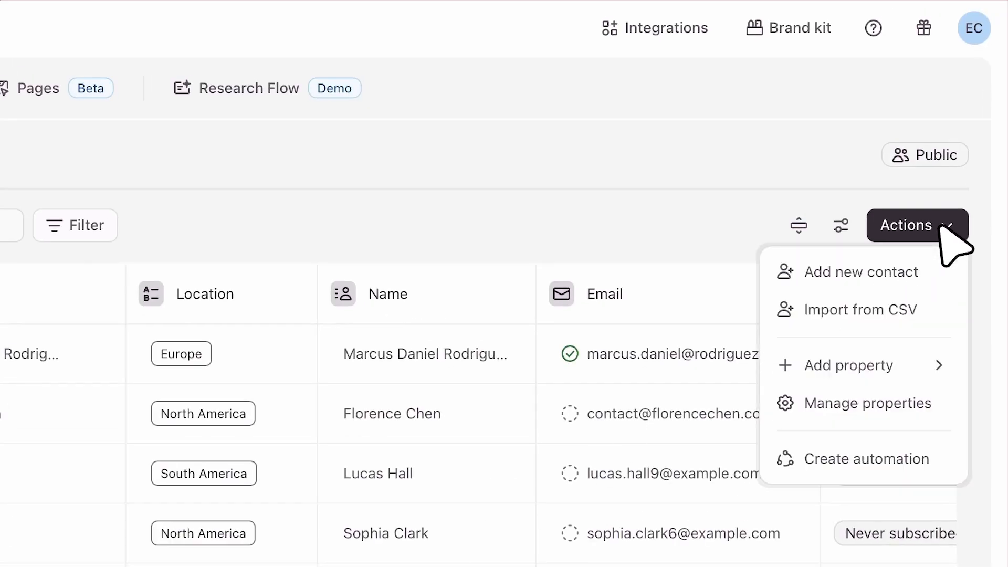
click(925, 357)
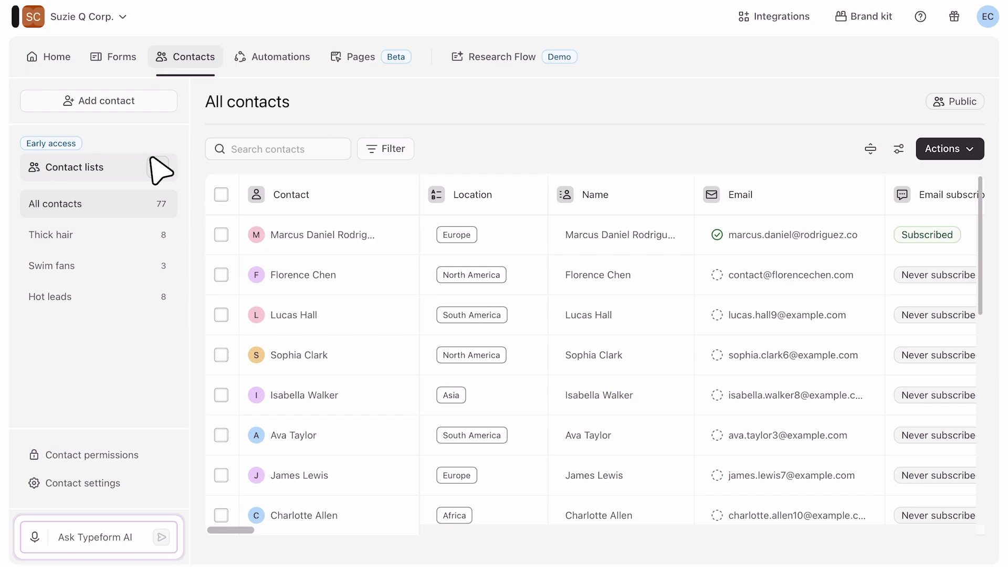
Start a new contact list named 'Thick hair' filtering Hair thickness equal to Thick.
click(161, 168)
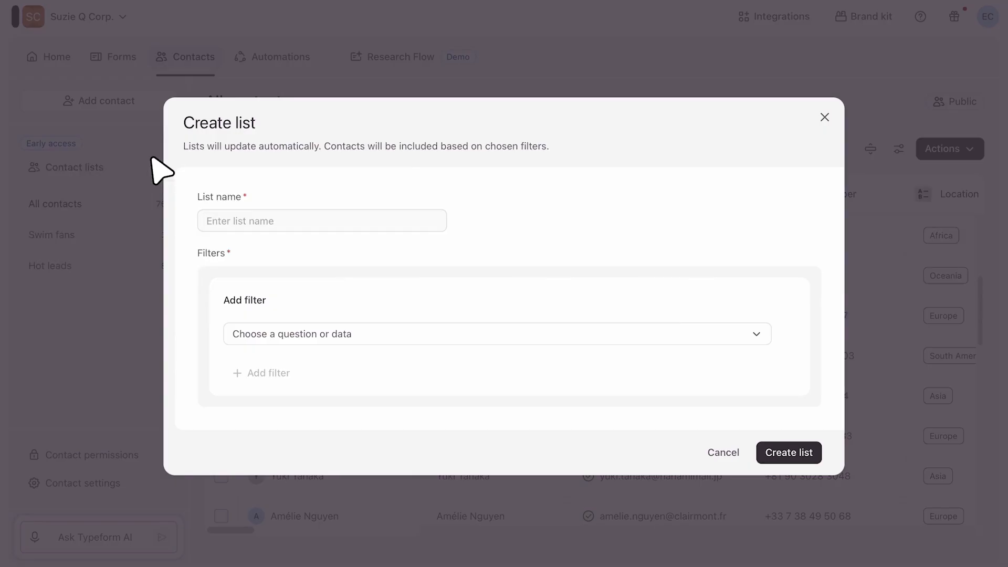
click(203, 216)
text(Thick )
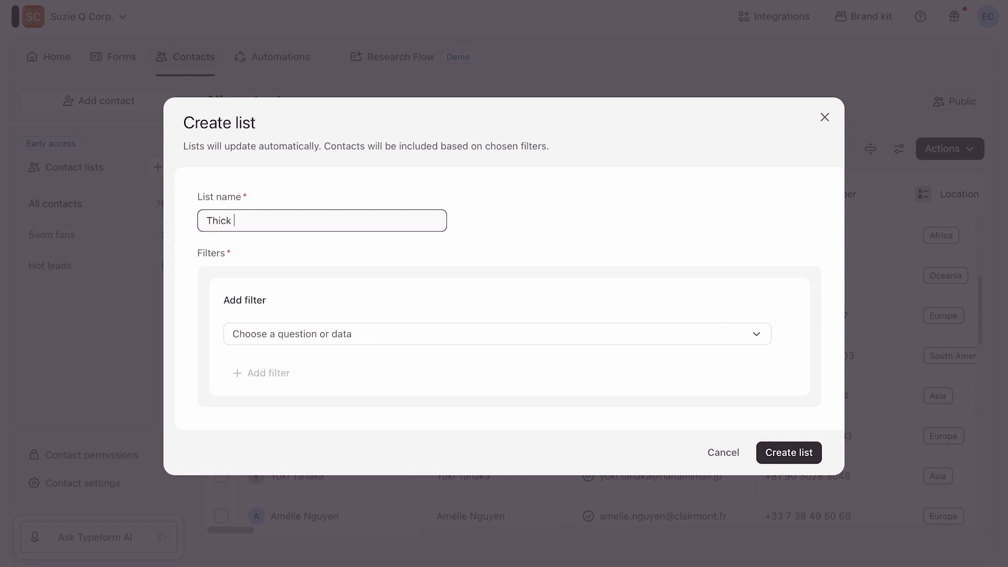
text(hair)
click(237, 334)
text(h)
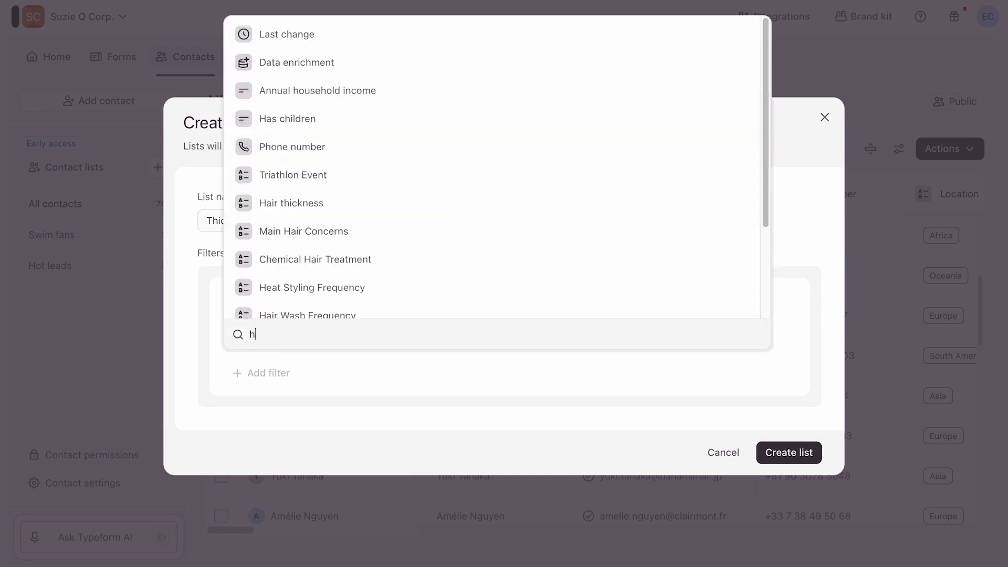
text(air)
click(338, 362)
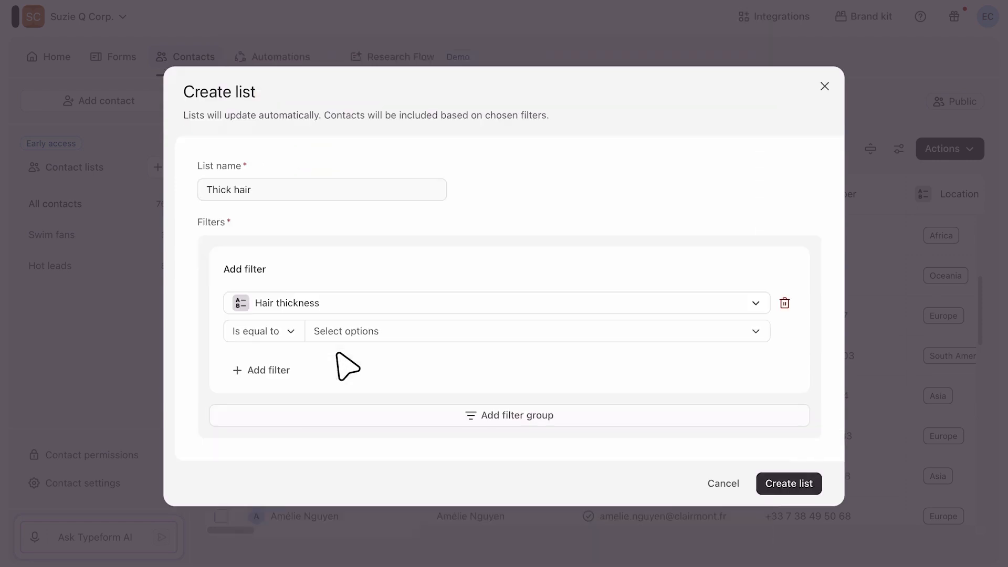
click(378, 331)
click(357, 418)
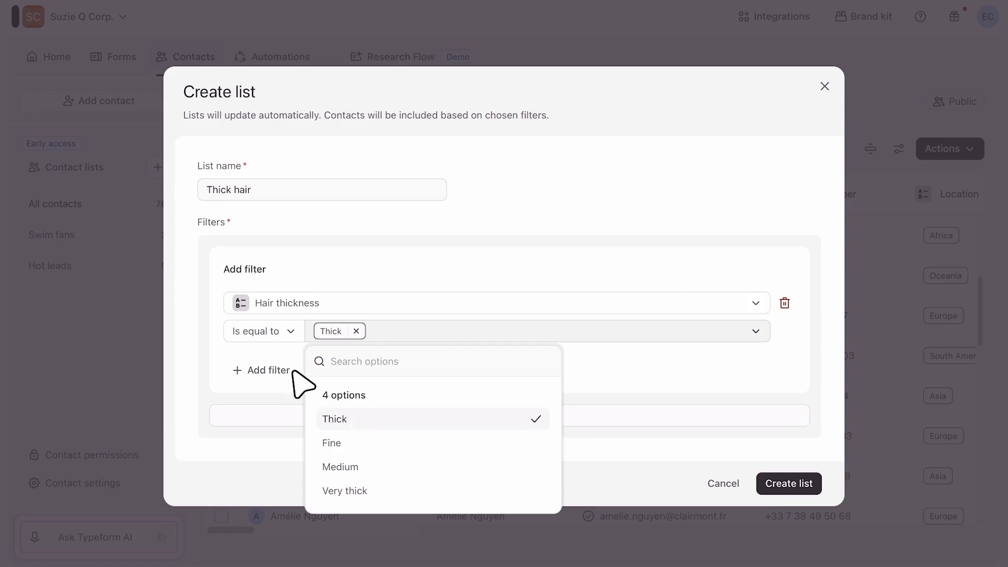
Add an OR condition so the list also matches Hair thickness Very thick.
click(286, 370)
click(251, 331)
click(265, 387)
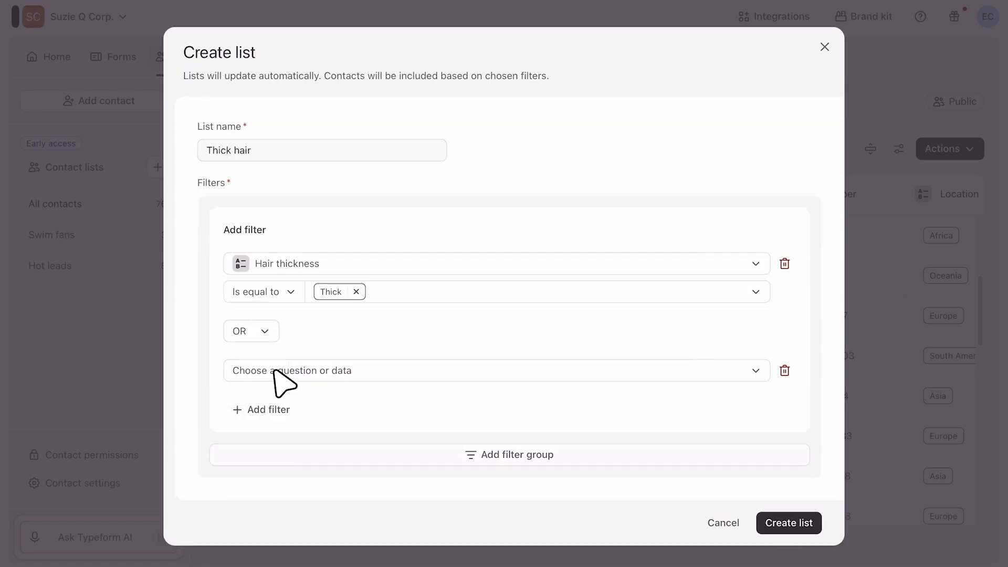
click(274, 370)
text(hair)
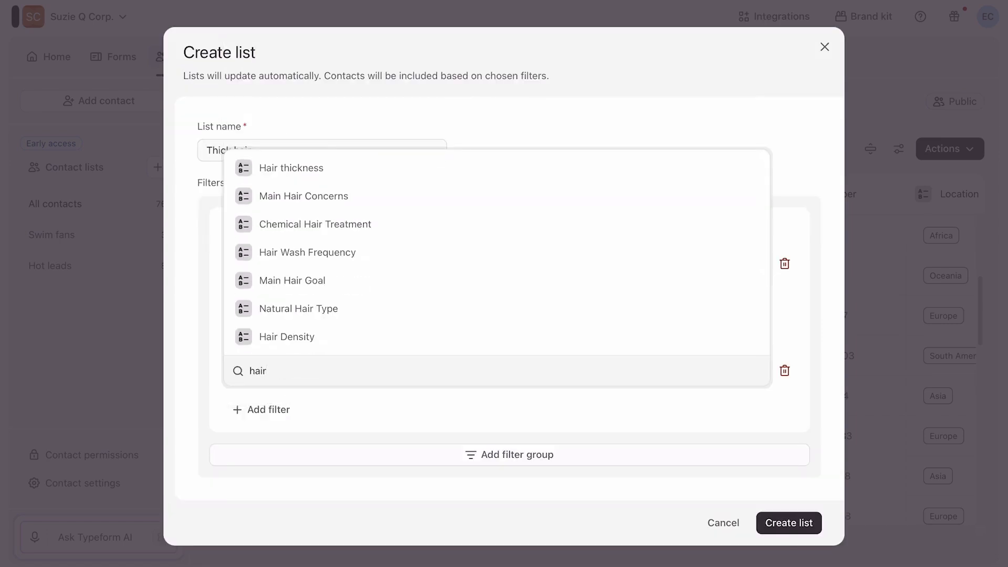
click(457, 167)
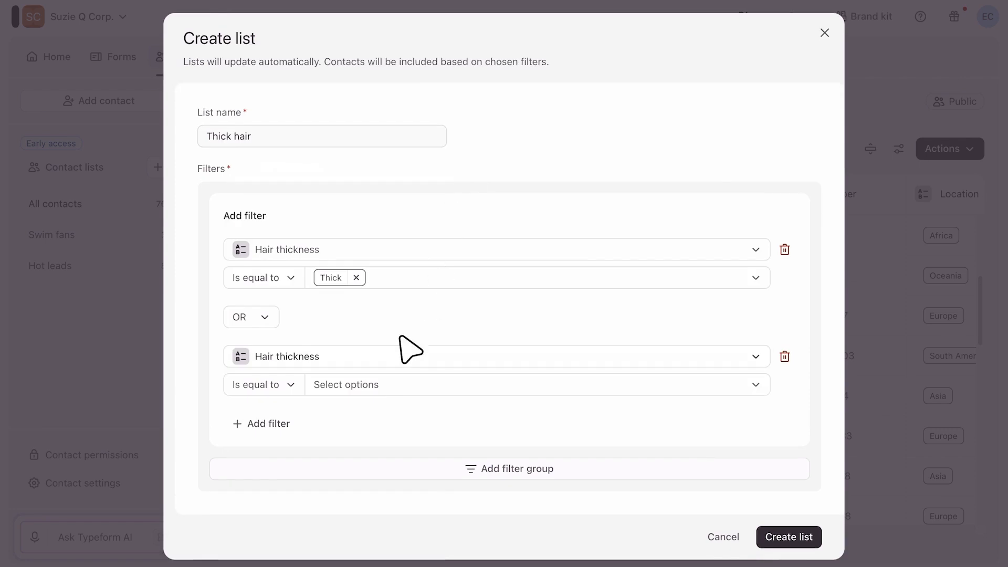
click(399, 383)
click(412, 348)
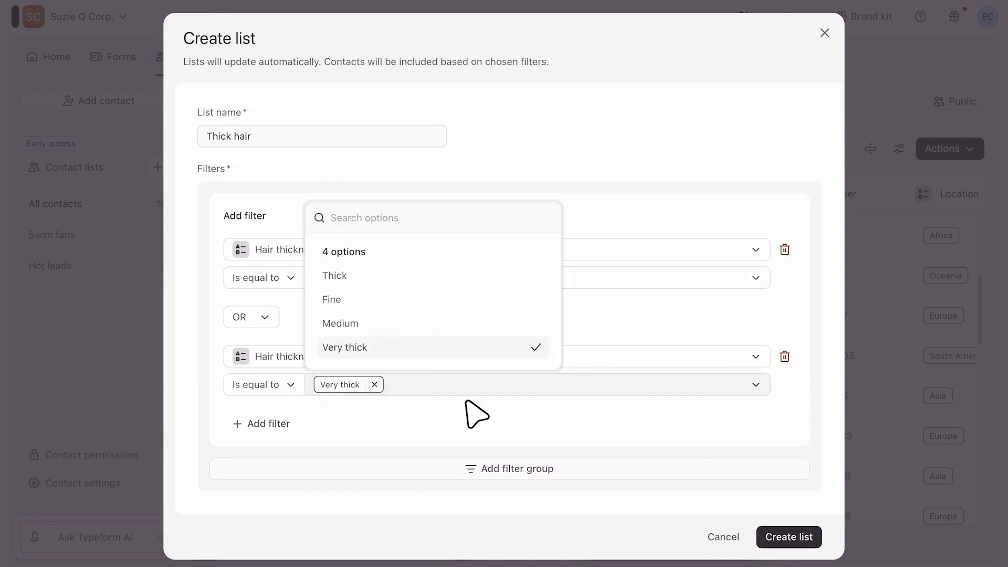
click(488, 430)
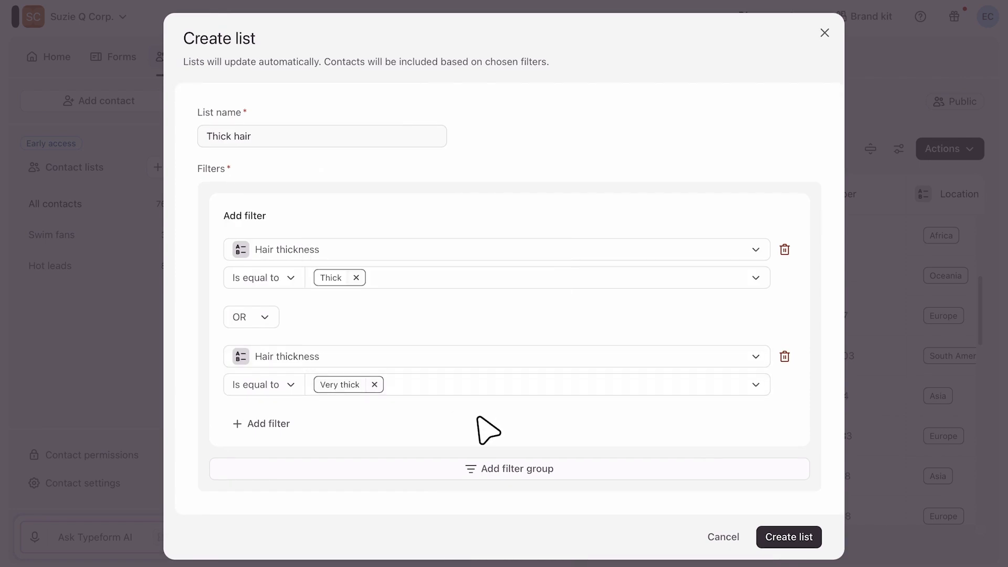
Create the Thick hair list (5 contacts), then open the Welcome email trigger filtering Thick hair and Europe.
click(772, 536)
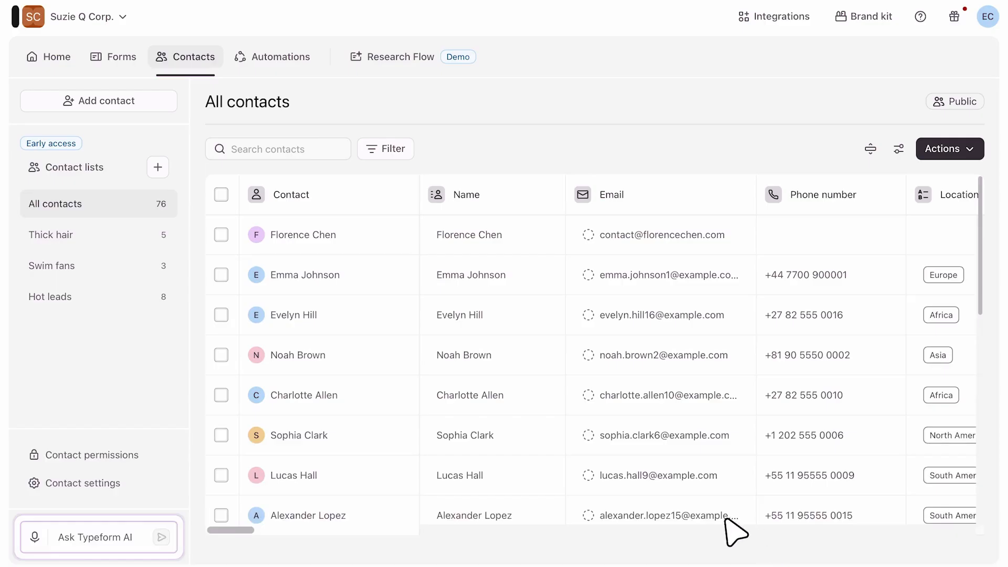
click(108, 234)
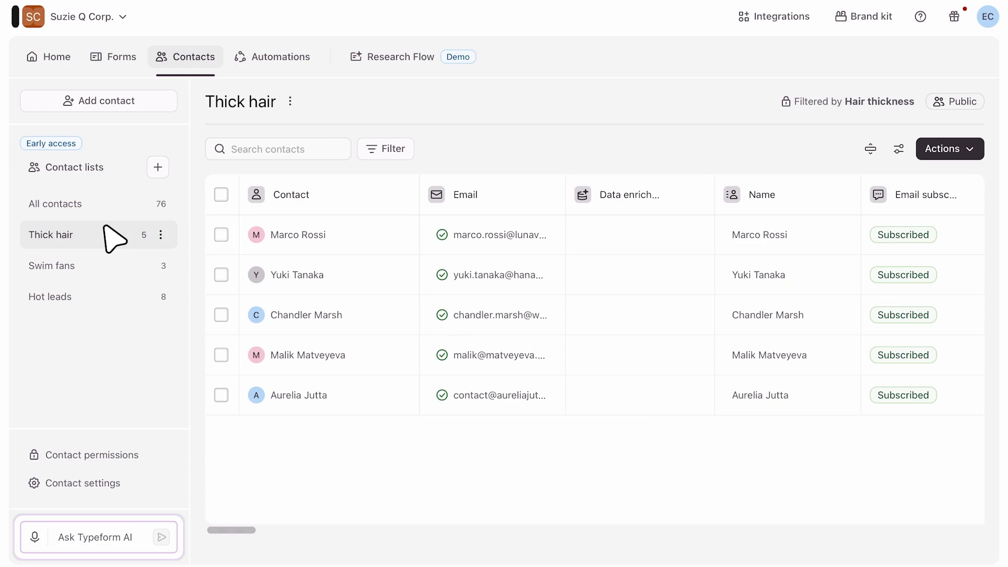
click(272, 58)
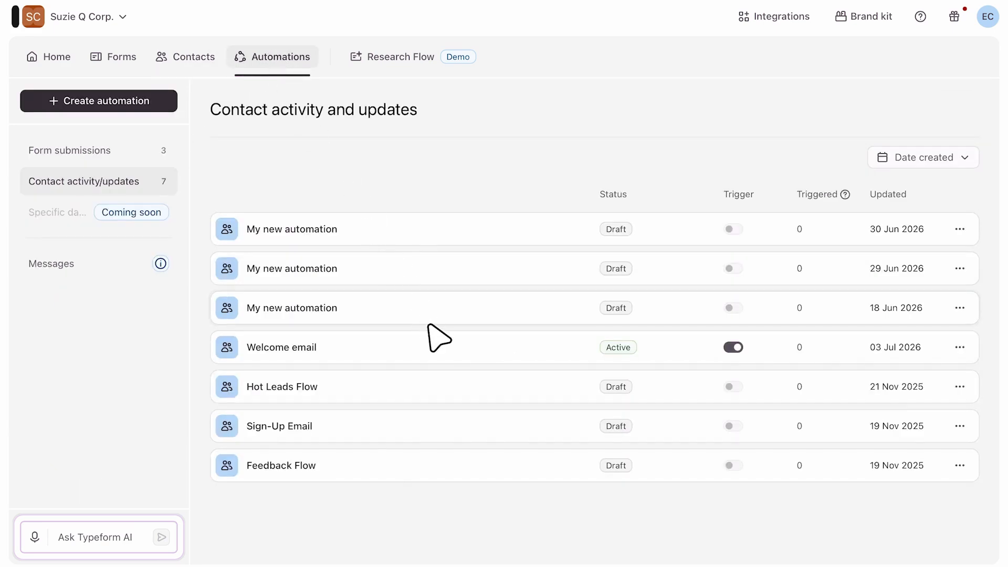
click(438, 344)
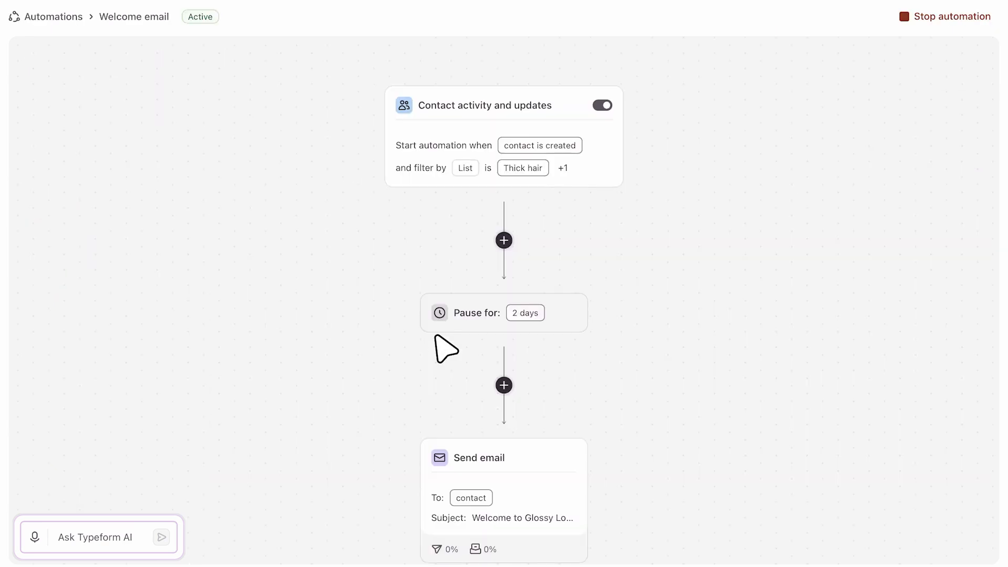
click(589, 172)
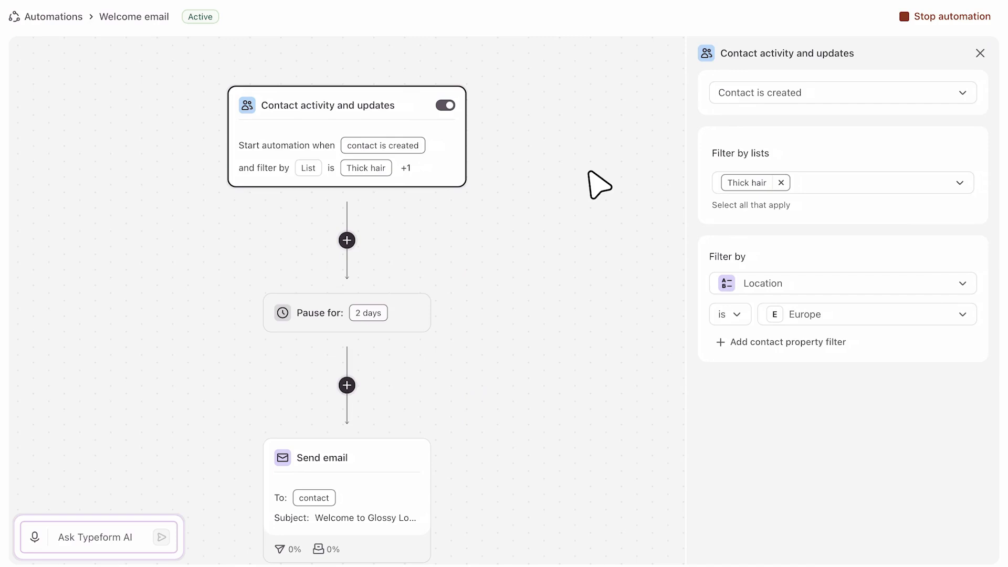